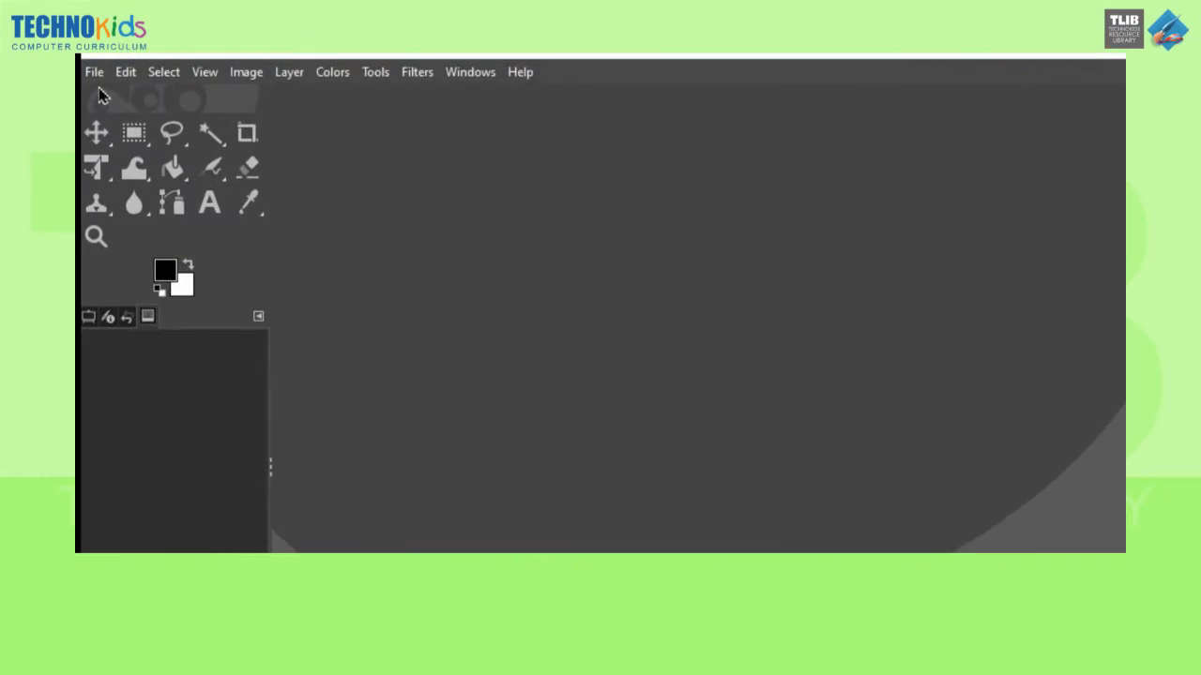
# - Open Girl 1.jpg from the Downloads folder and duplicate its layer twice
pyautogui.click(93, 71)
pyautogui.click(150, 145)
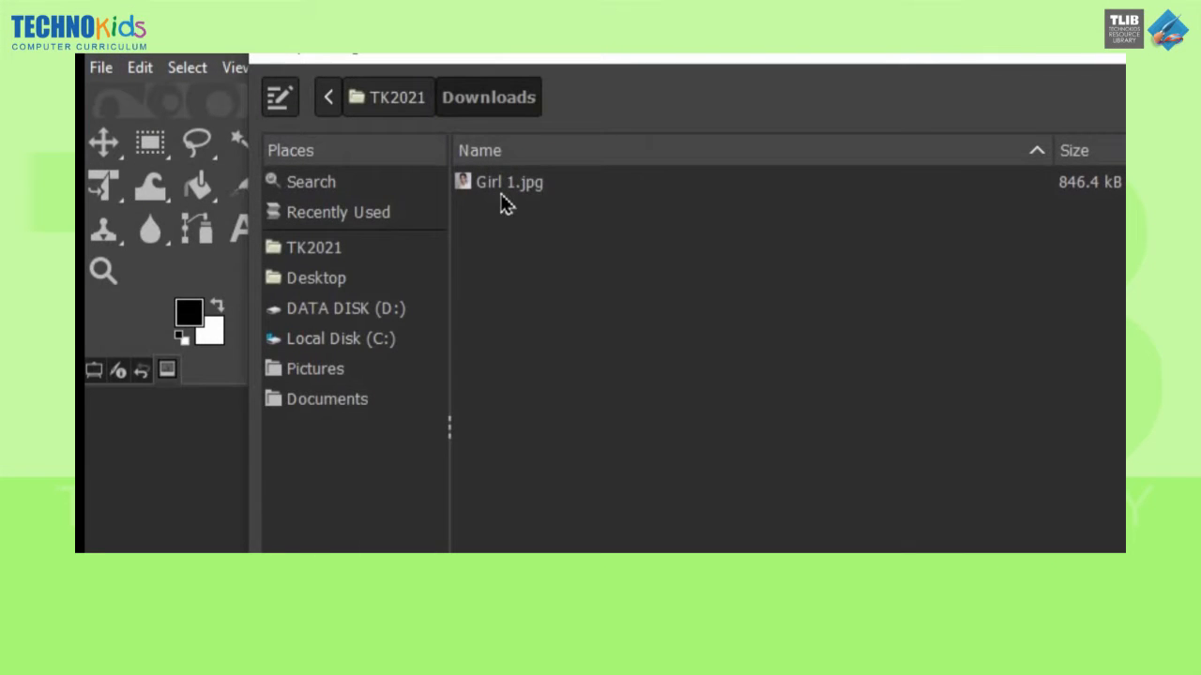
pyautogui.click(492, 191)
pyautogui.click(439, 527)
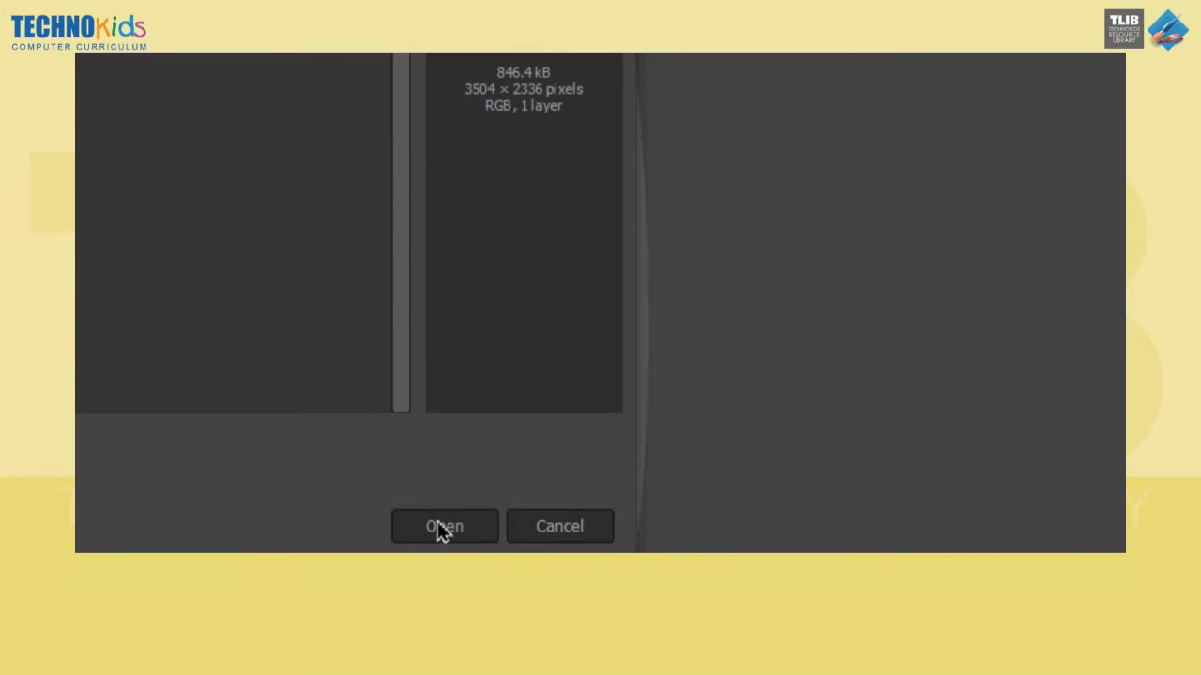
pyautogui.click(517, 379)
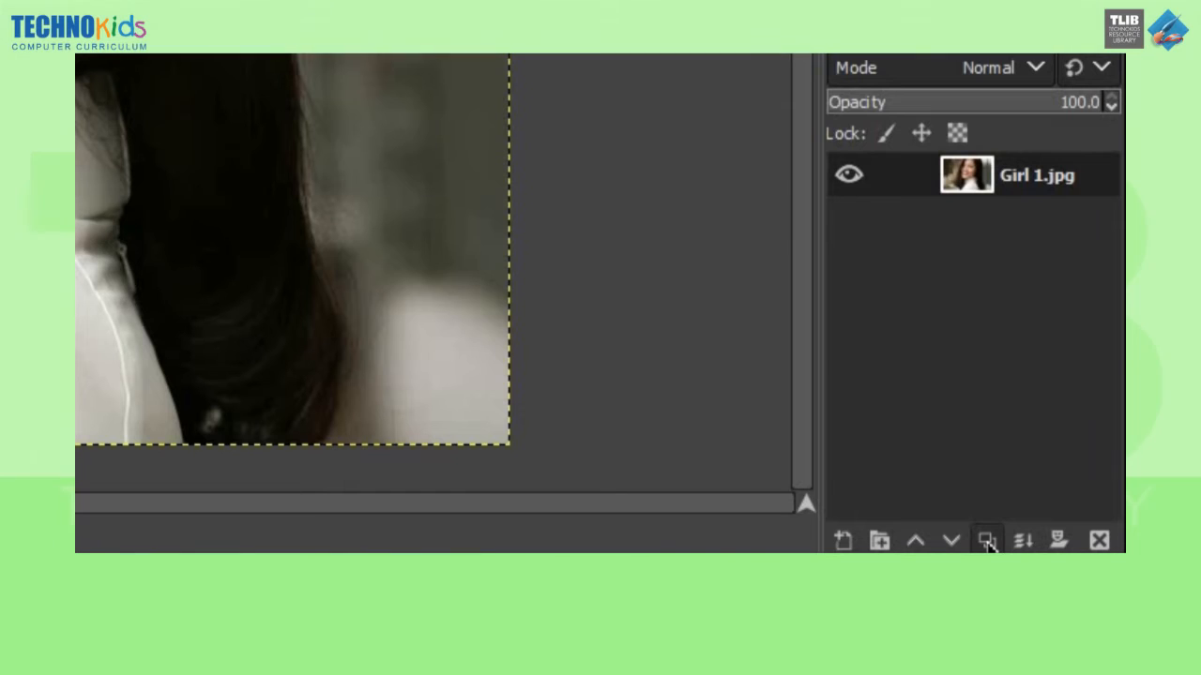
pyautogui.click(989, 544)
pyautogui.click(988, 544)
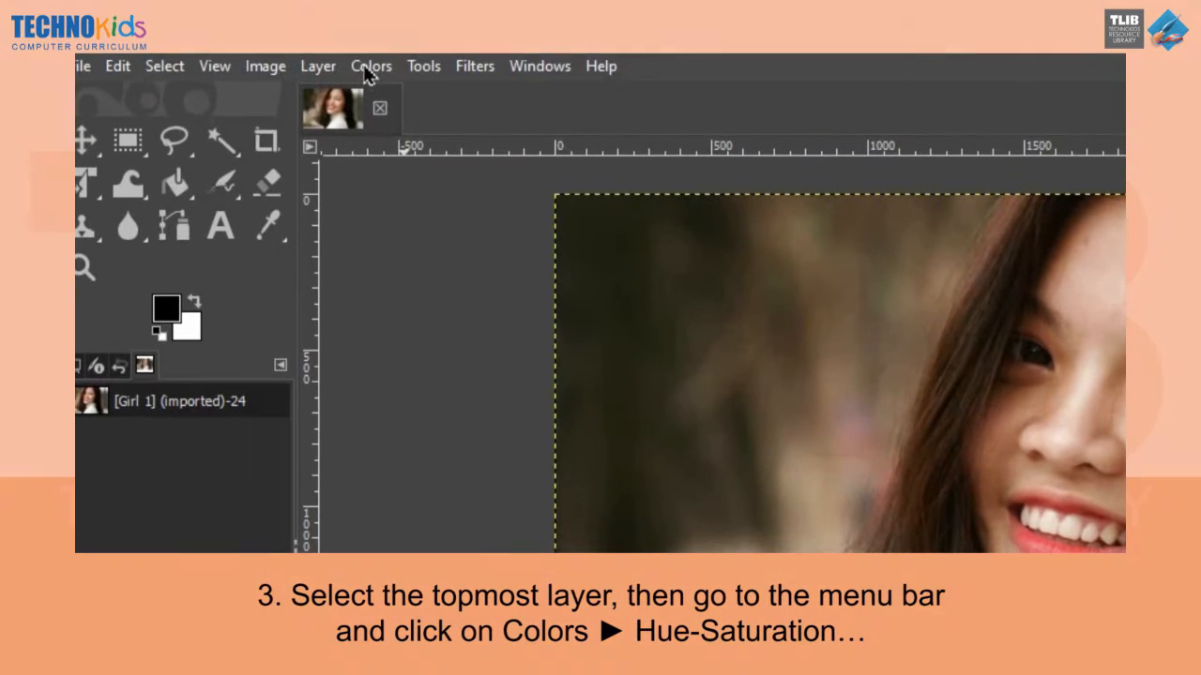
# - Set the topmost layer's saturation to -100 with Hue-Saturation and change its blend mode to HSV Saturation
pyautogui.click(368, 68)
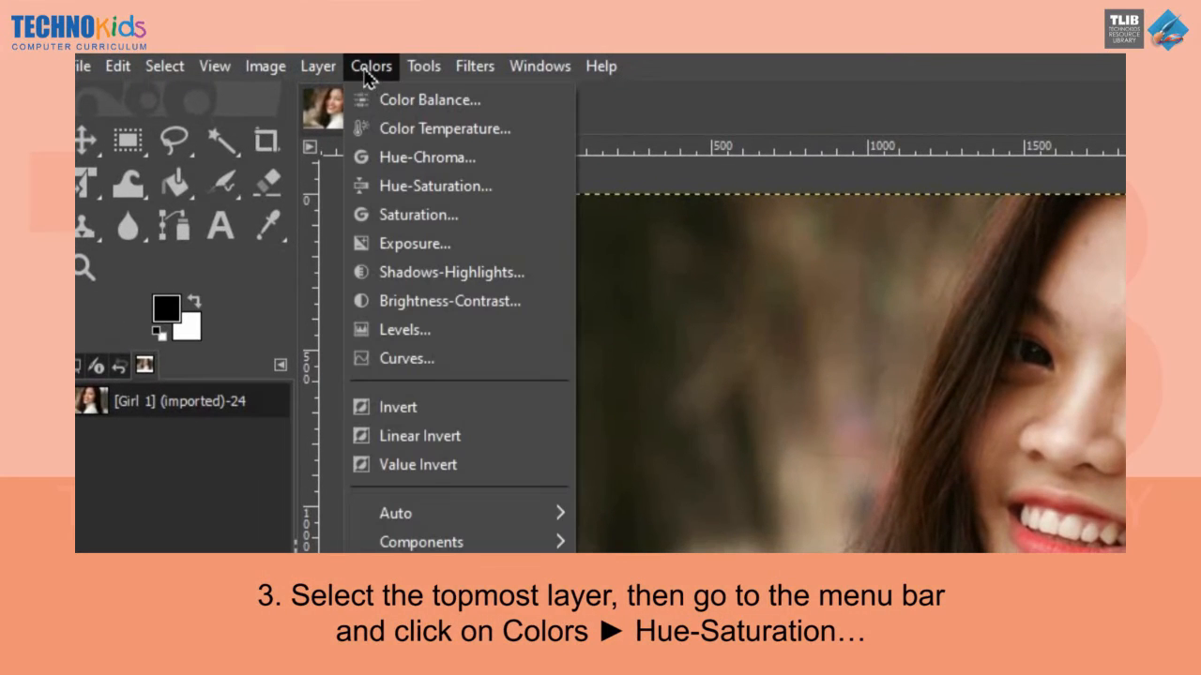
pyautogui.click(410, 187)
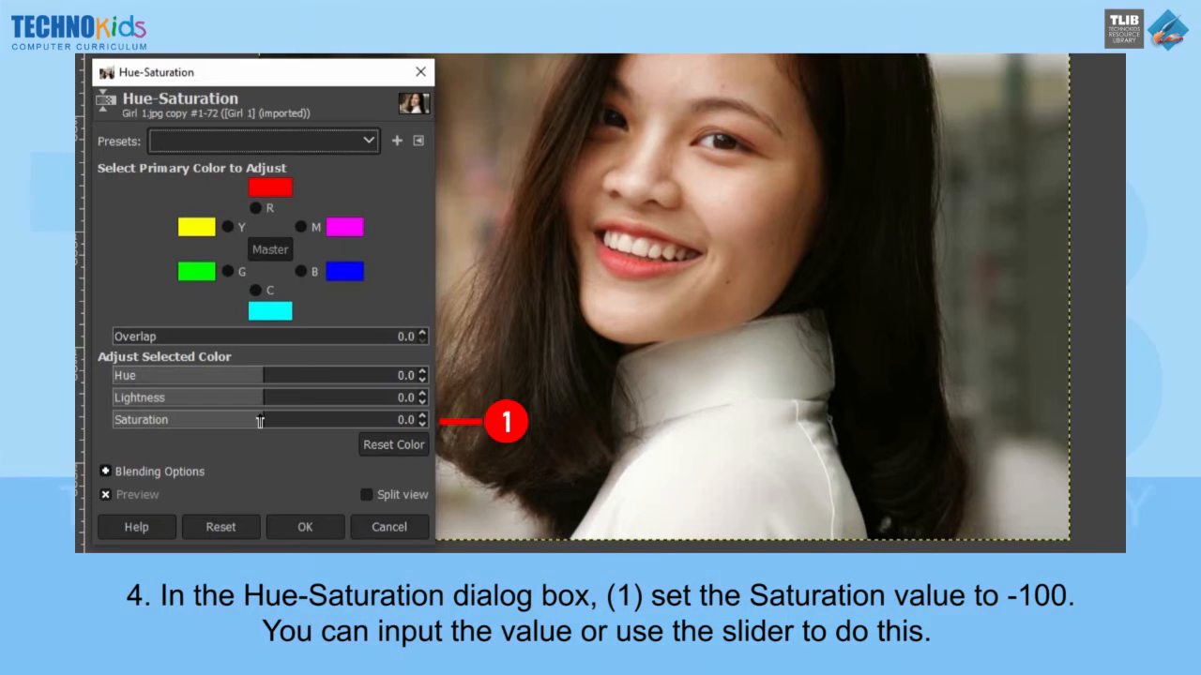
pyautogui.moveTo(260, 421); pyautogui.dragTo(90, 420)
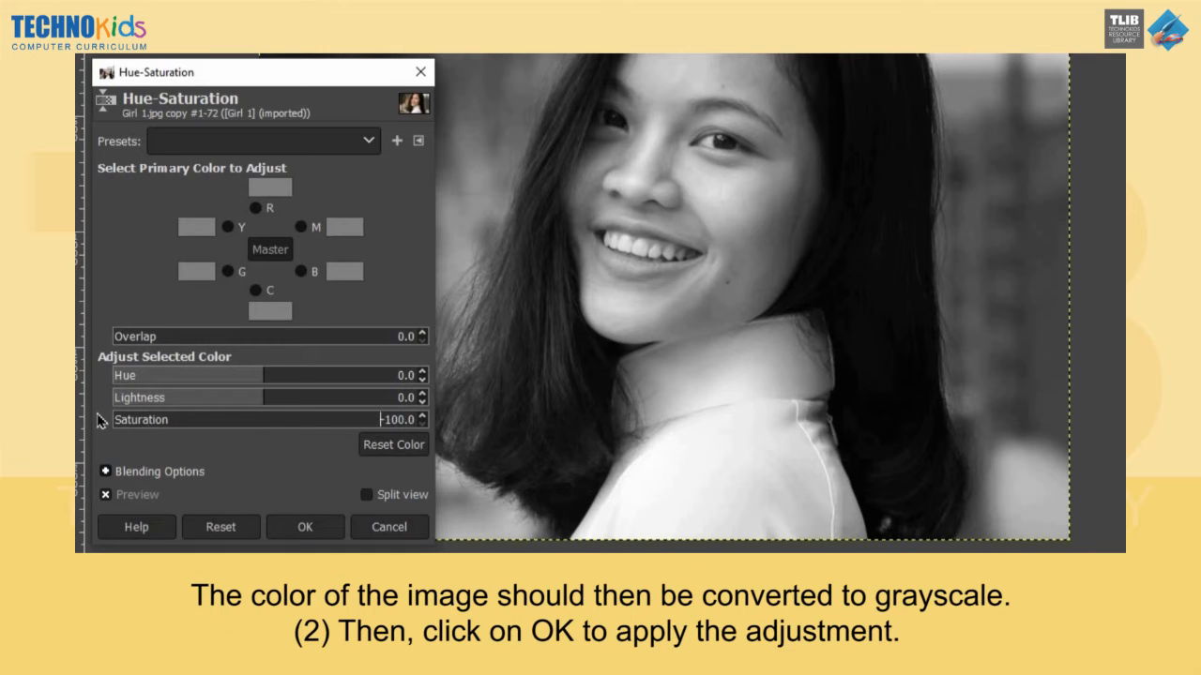
pyautogui.click(299, 528)
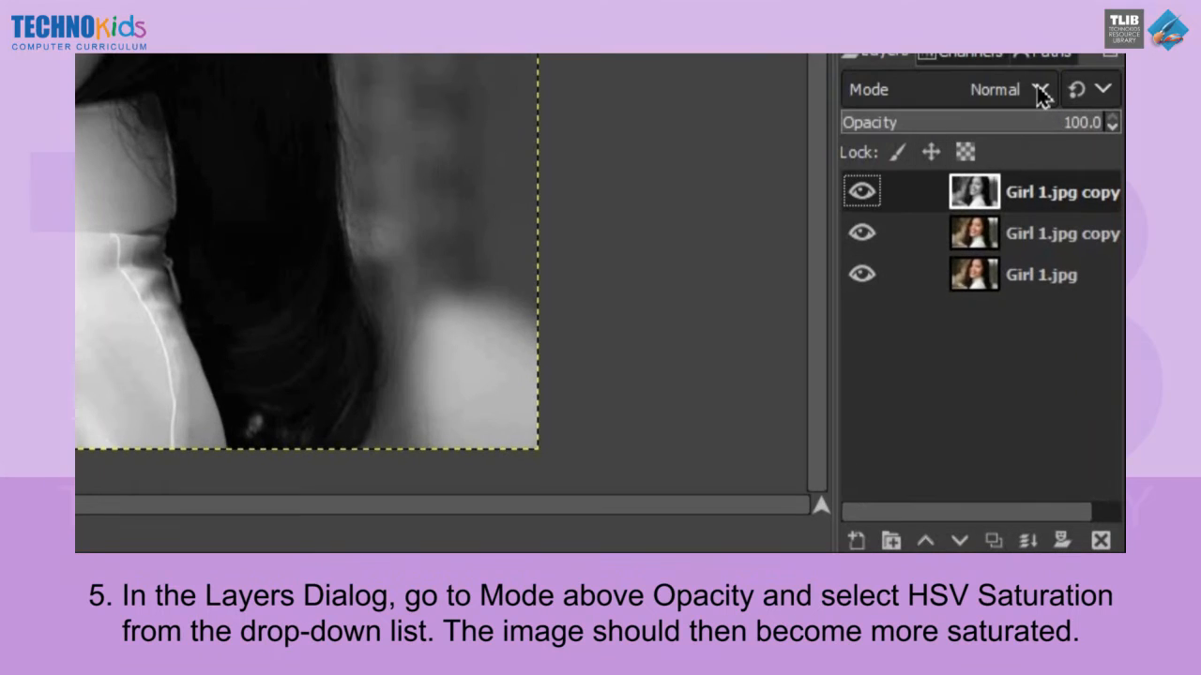
pyautogui.click(1041, 91)
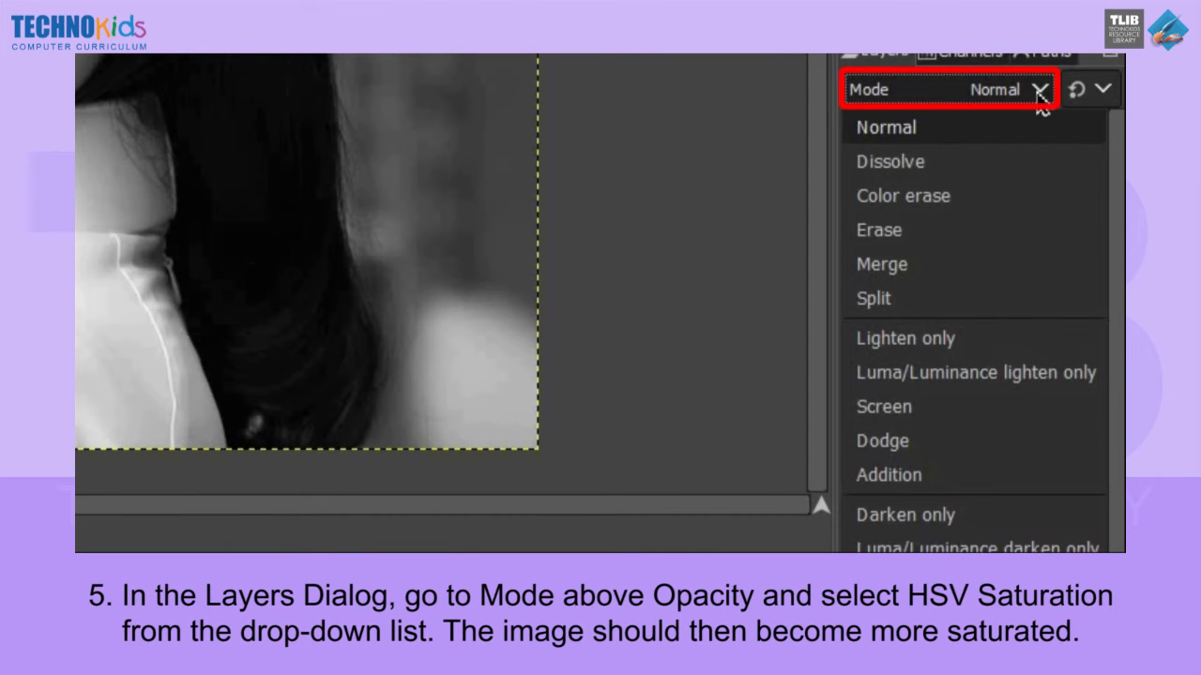
pyautogui.scroll(-5, 1026, 196)
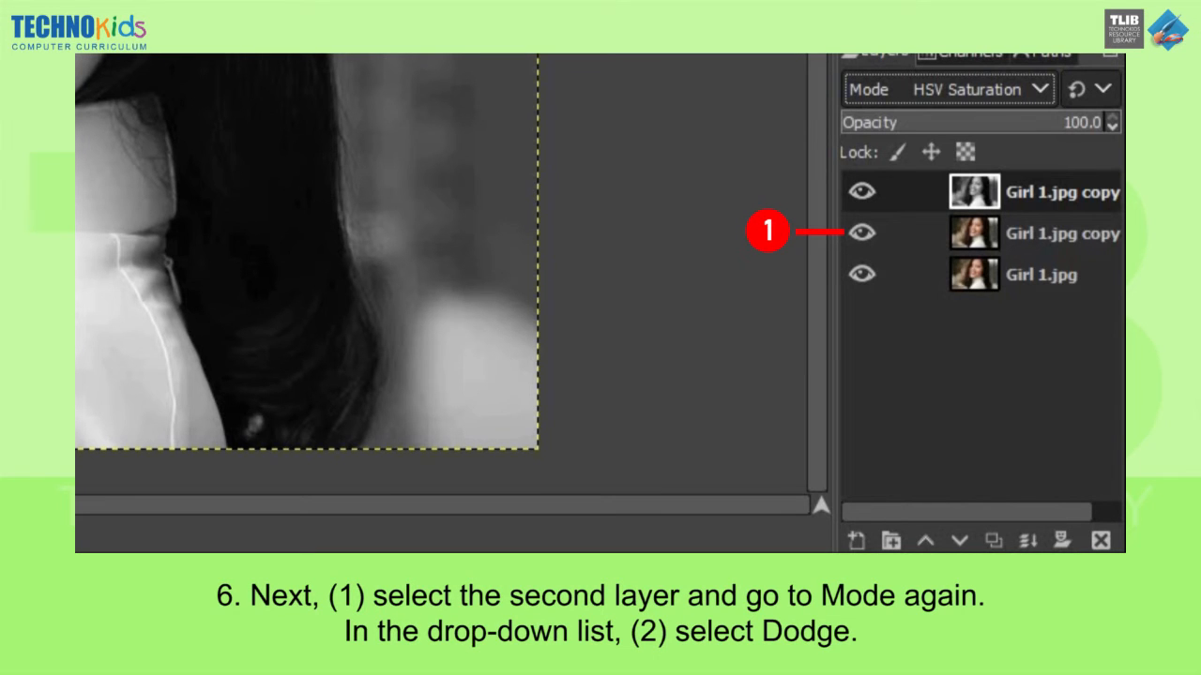
# - Set the middle layer's blend mode to Dodge and invert its colors
pyautogui.click(929, 235)
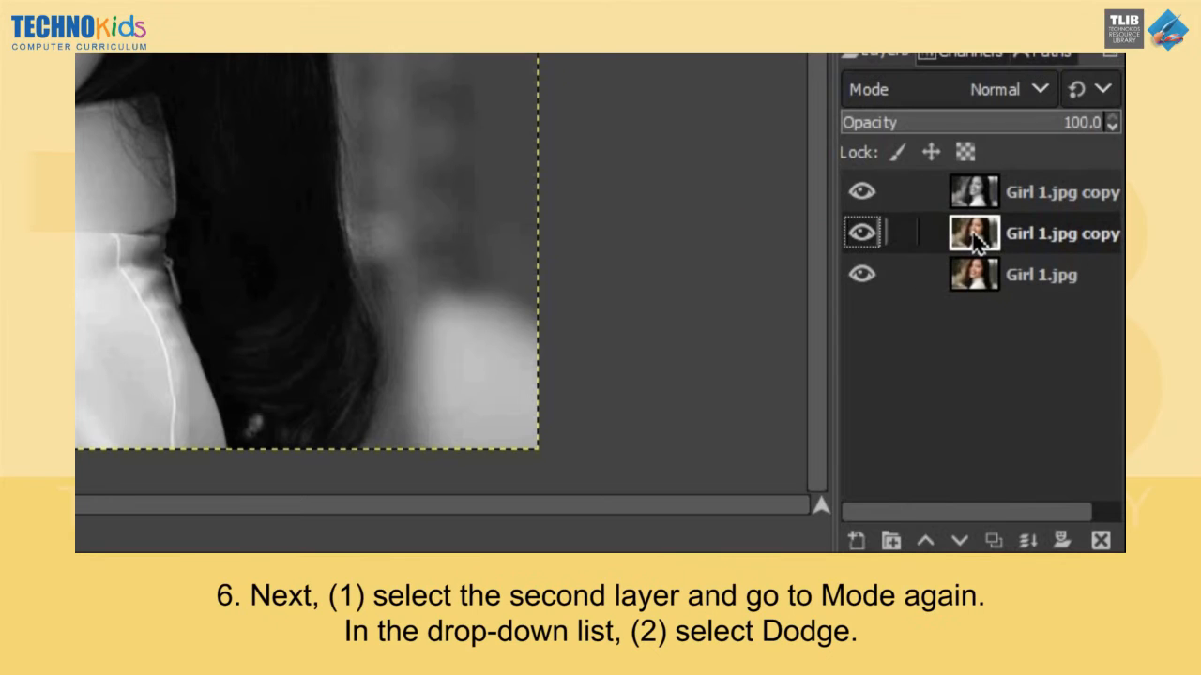
pyautogui.click(1002, 99)
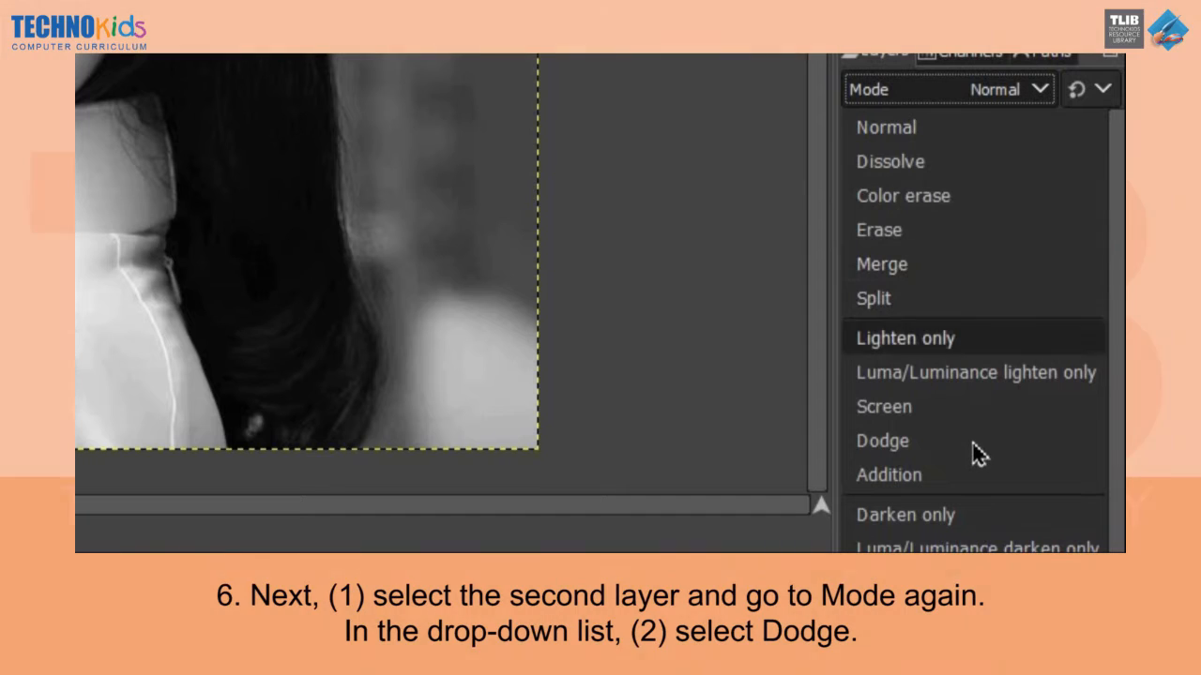
pyautogui.click(976, 451)
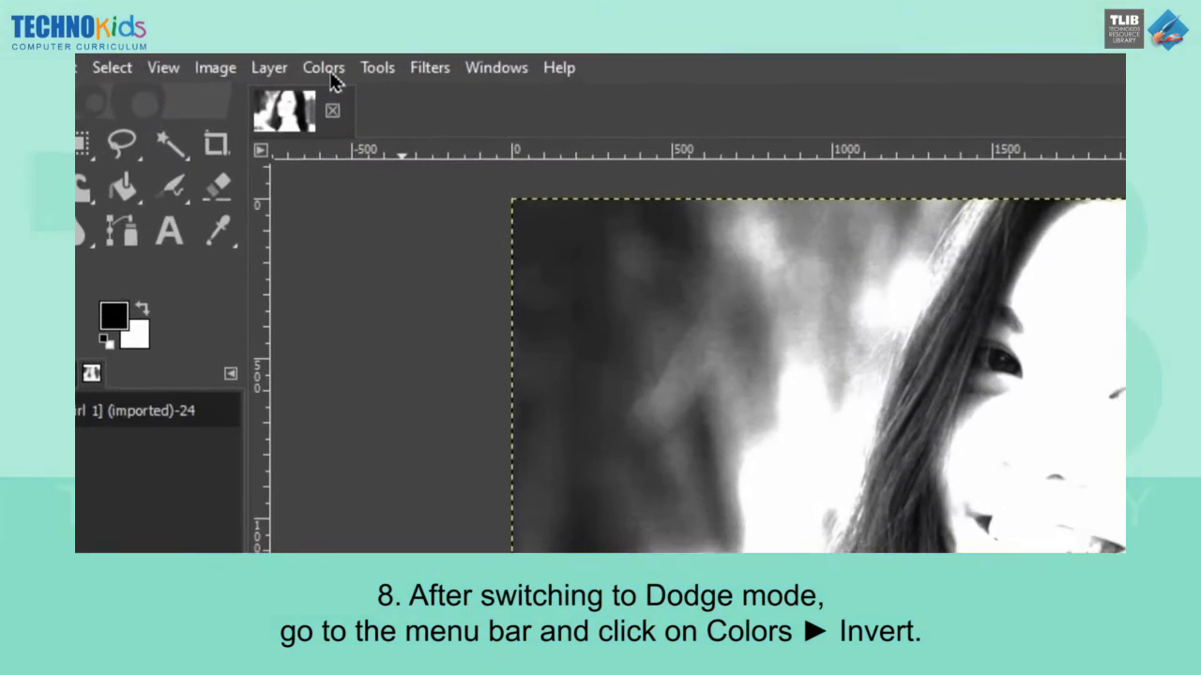
pyautogui.click(332, 73)
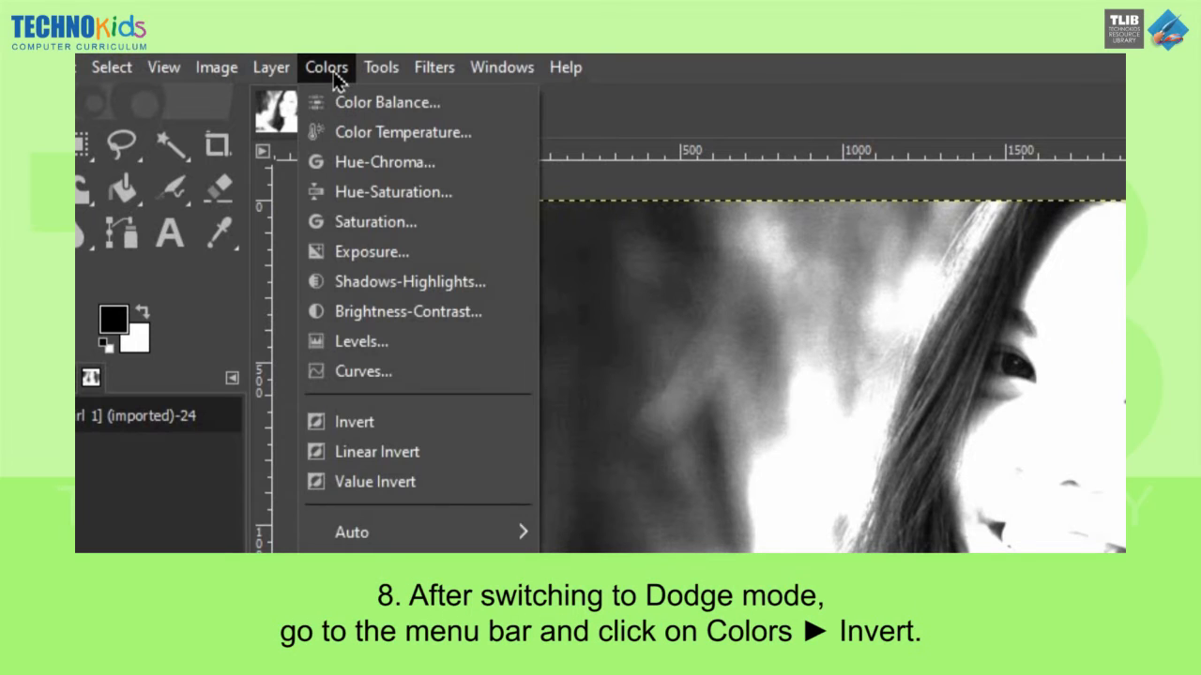
pyautogui.click(335, 422)
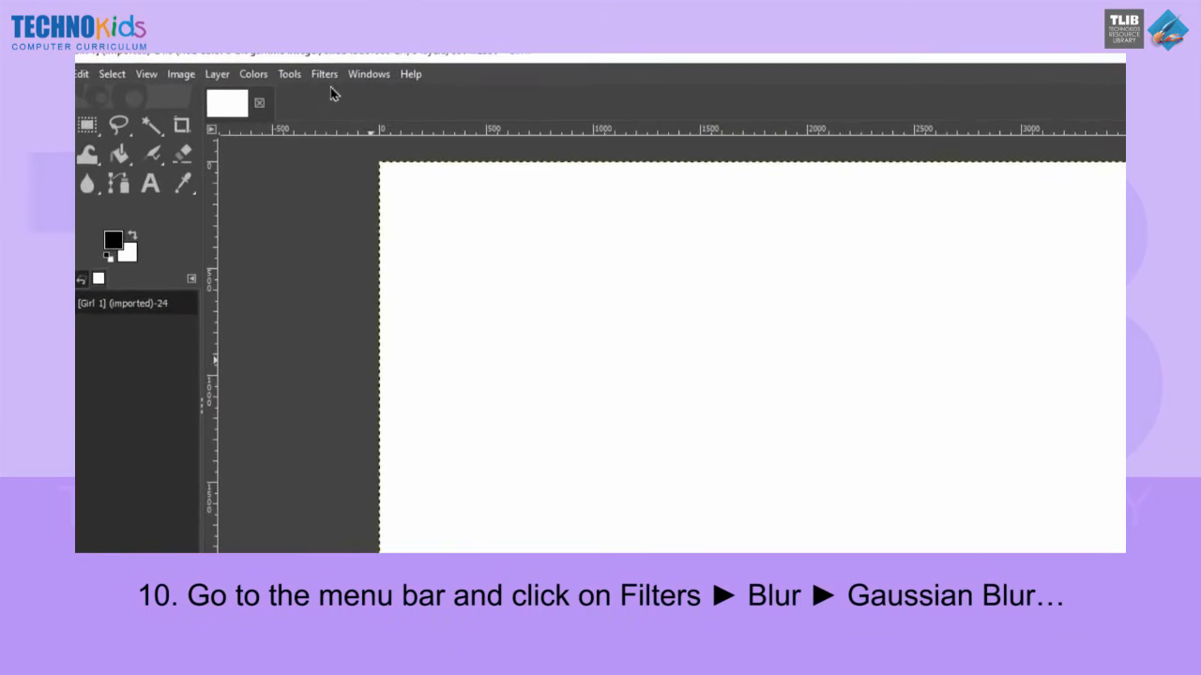
# - Apply a Gaussian Blur to the inverted middle layer with Size X and Size Y of 12.15
pyautogui.click(324, 73)
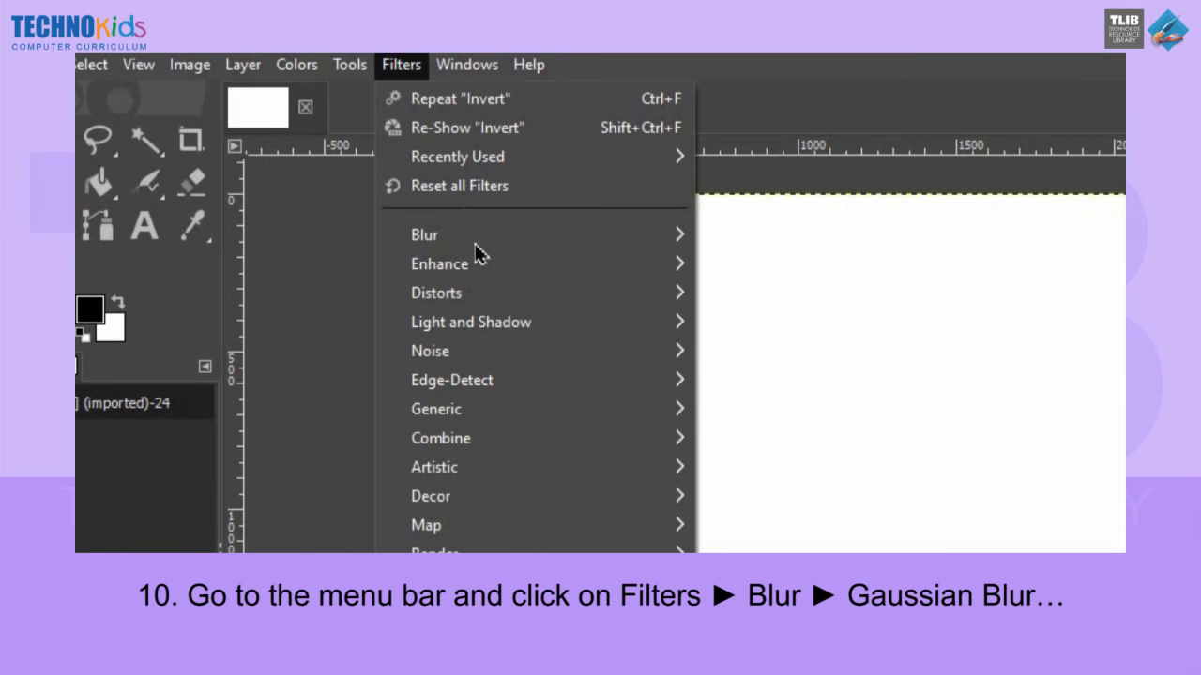
pyautogui.moveTo(633, 251)
pyautogui.click(763, 267)
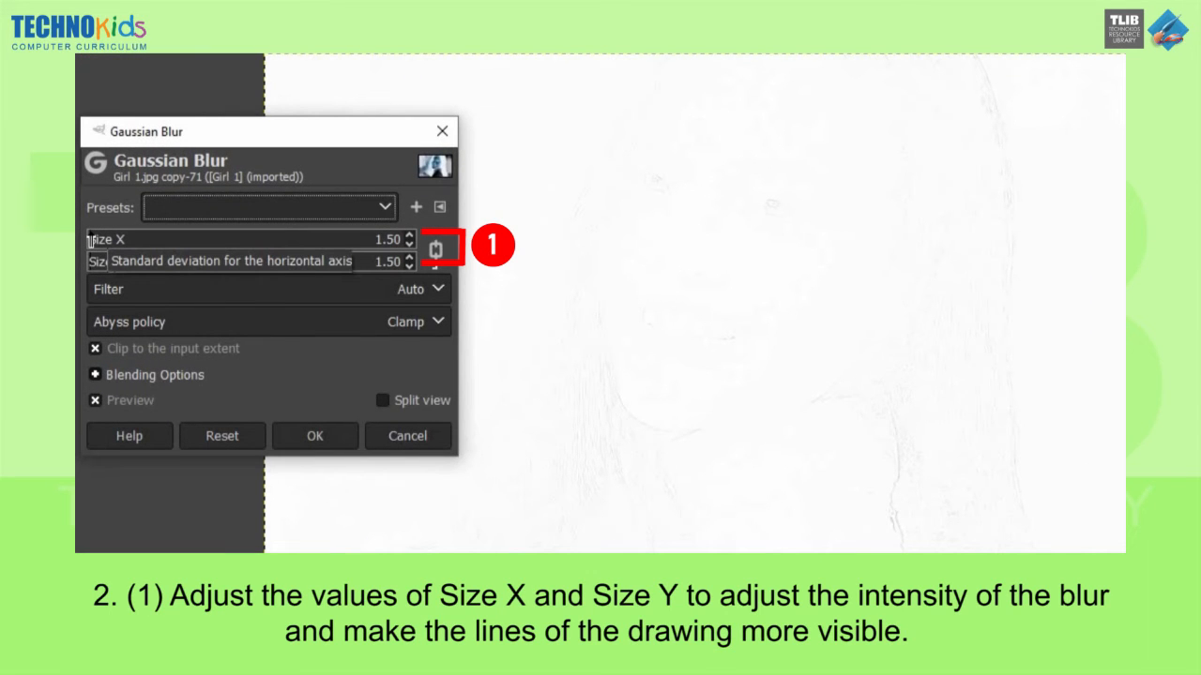
pyautogui.moveTo(90, 240)
pyautogui.mouseDown()
pyautogui.moveTo(134, 241)
pyautogui.moveTo(120, 242)
pyautogui.mouseUp()
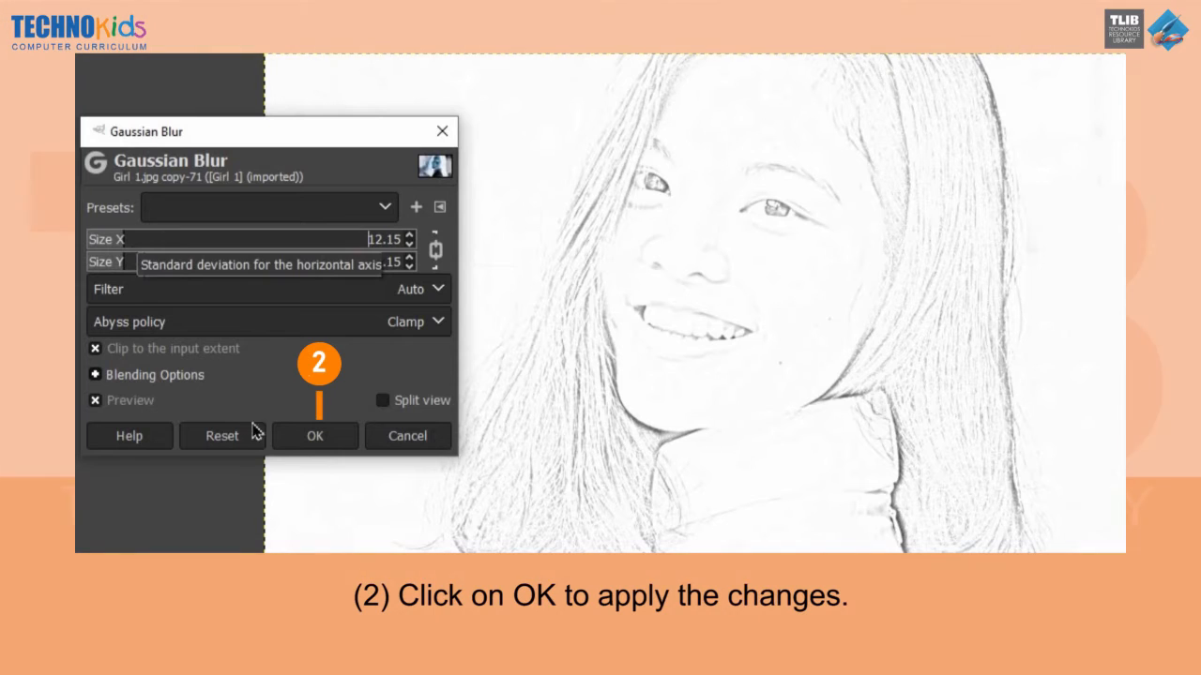
pyautogui.click(311, 433)
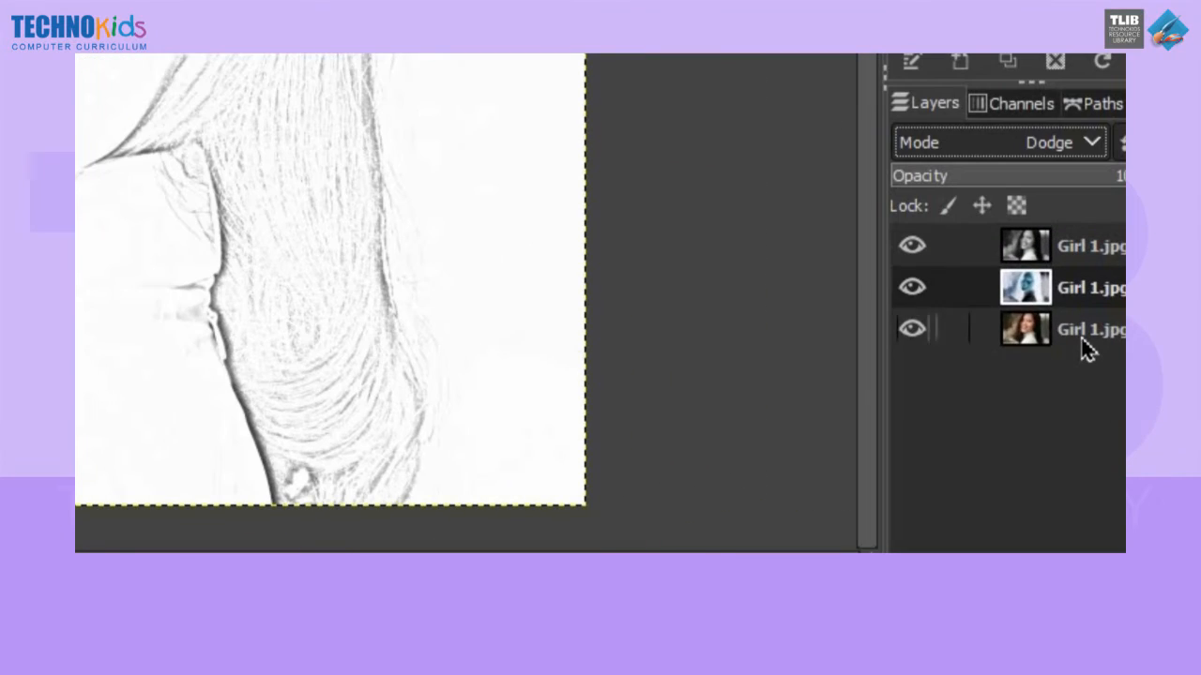
# - Adjust the bottom layer's Levels to an input gamma of 0.90, compare it in split view and apply it
pyautogui.click(1083, 435)
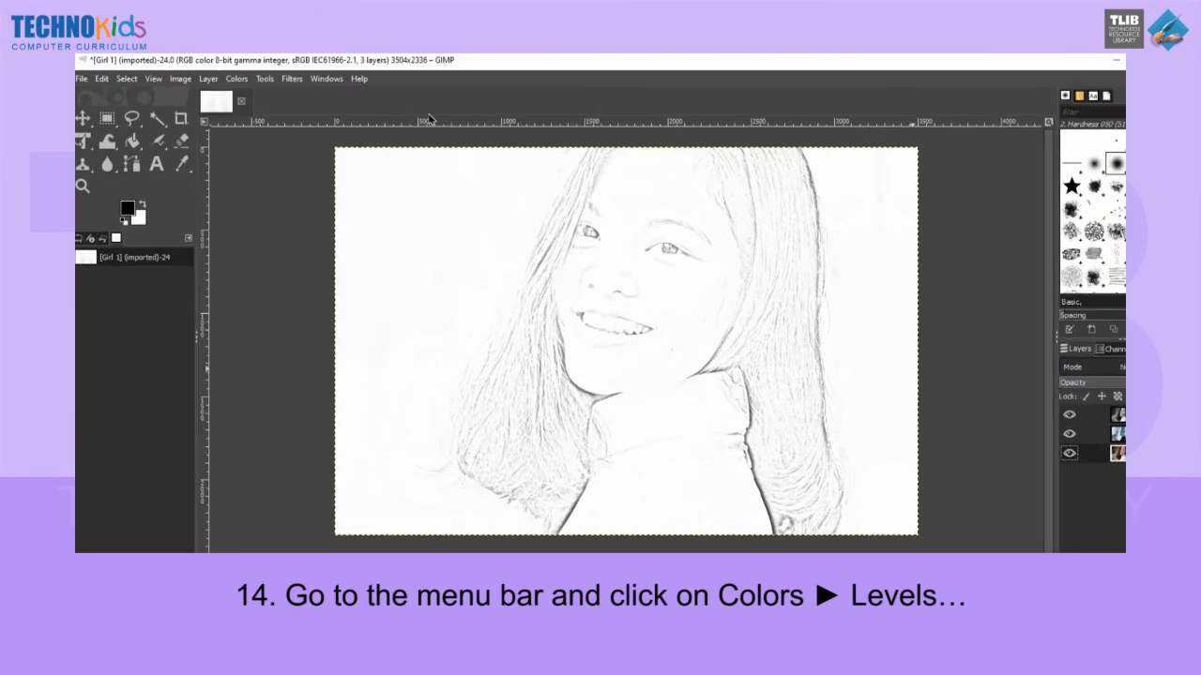
pyautogui.click(236, 79)
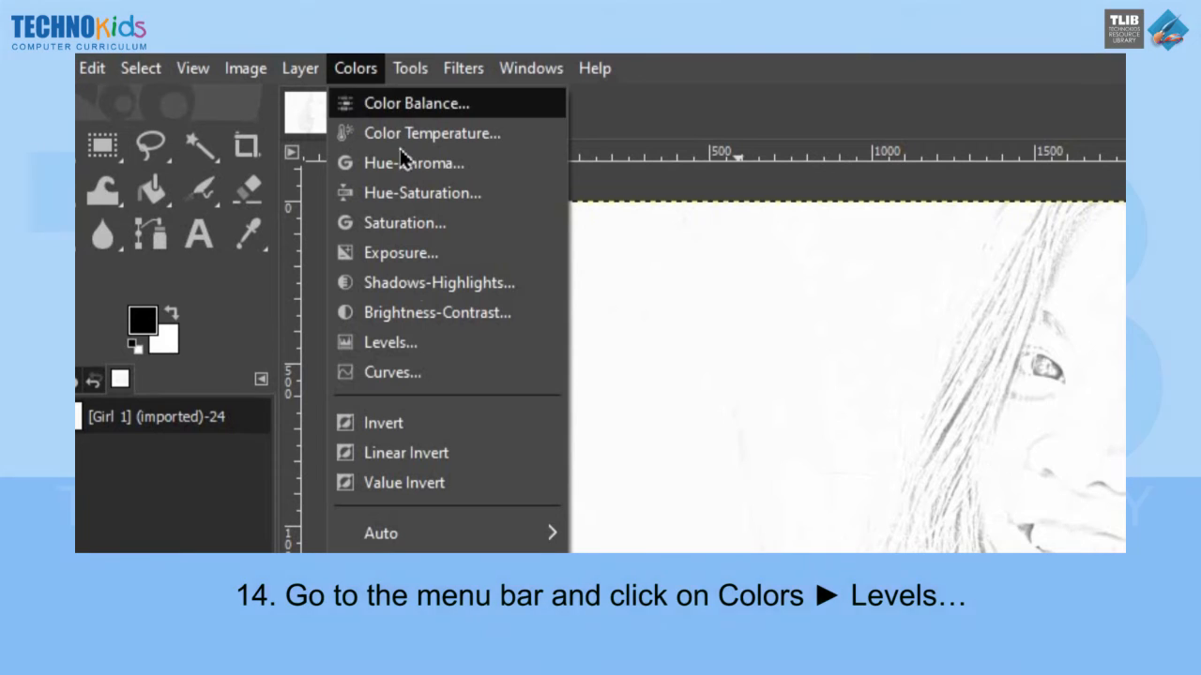
pyautogui.click(439, 347)
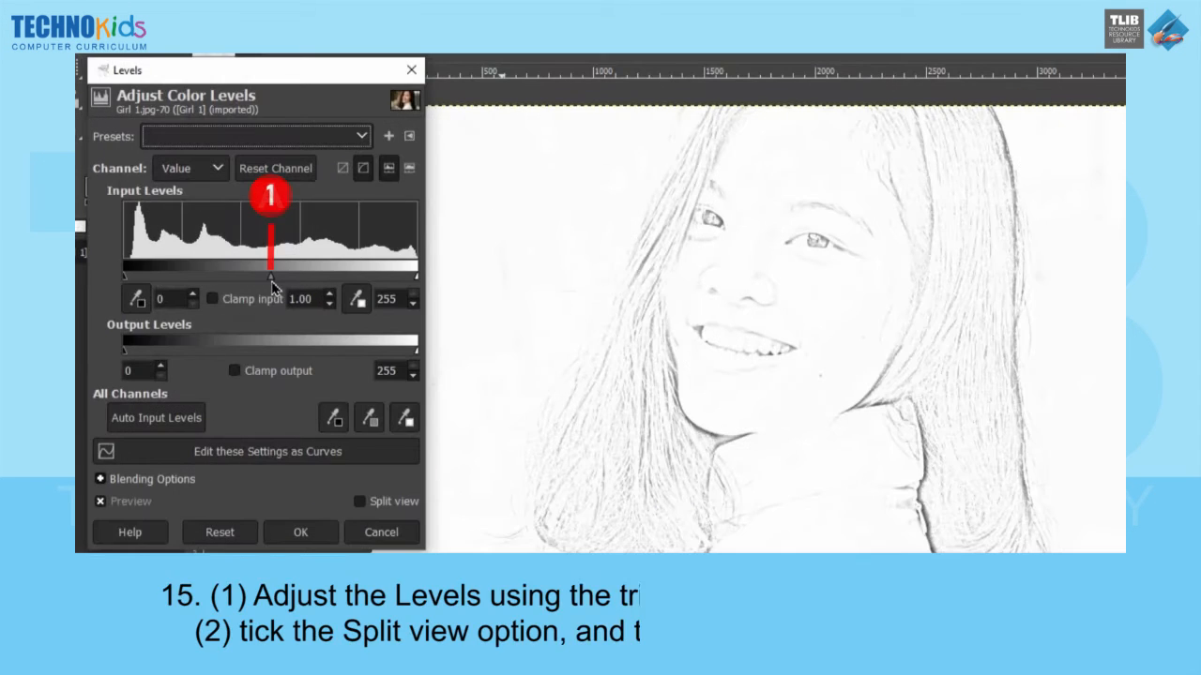
pyautogui.moveTo(251, 266); pyautogui.dragTo(276, 284)
pyautogui.click(332, 306)
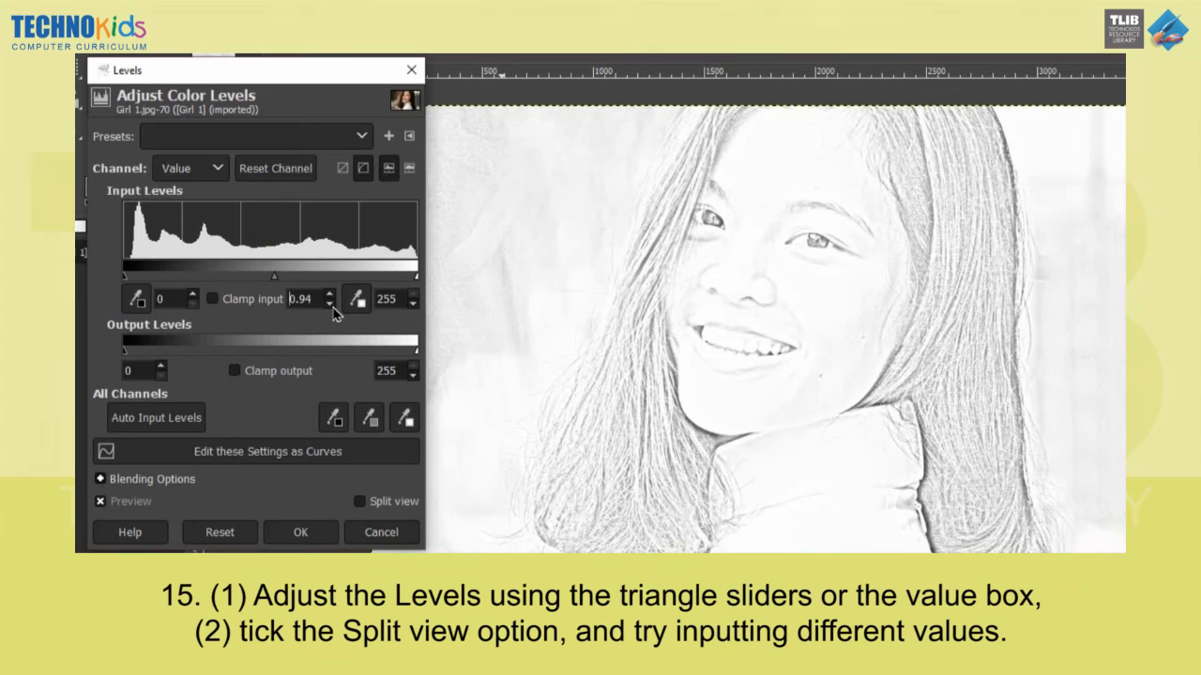
pyautogui.click(332, 306)
pyautogui.click(332, 306)
pyautogui.click(332, 305)
pyautogui.click(332, 306)
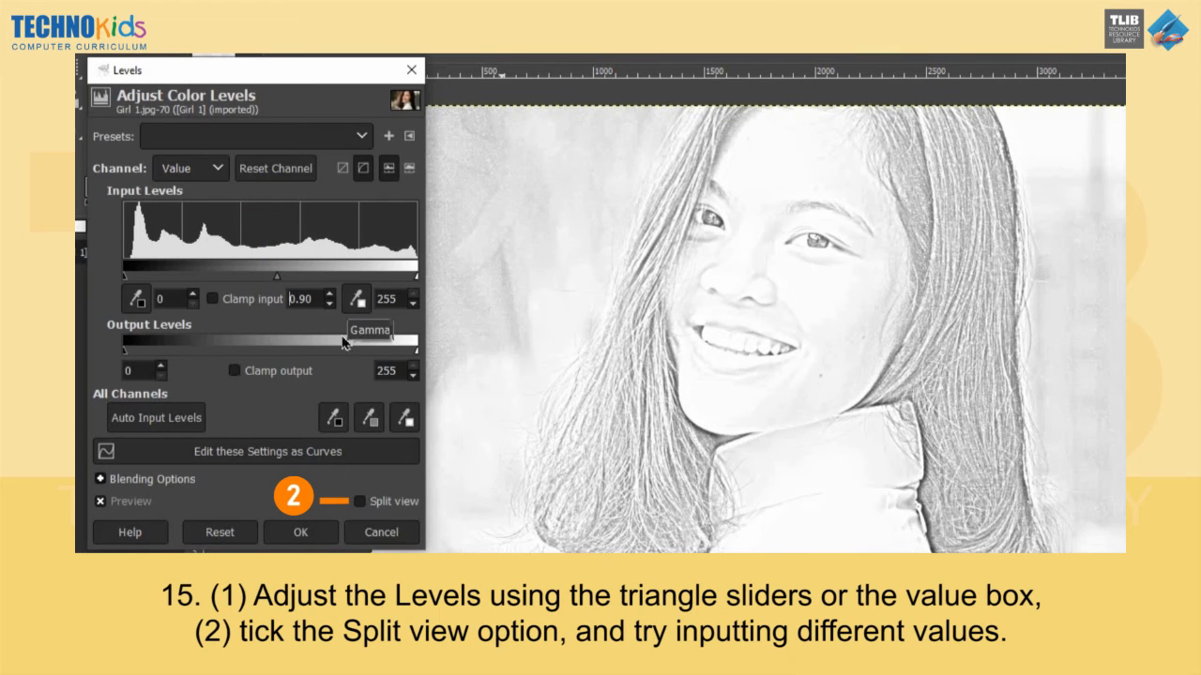
pyautogui.click(360, 503)
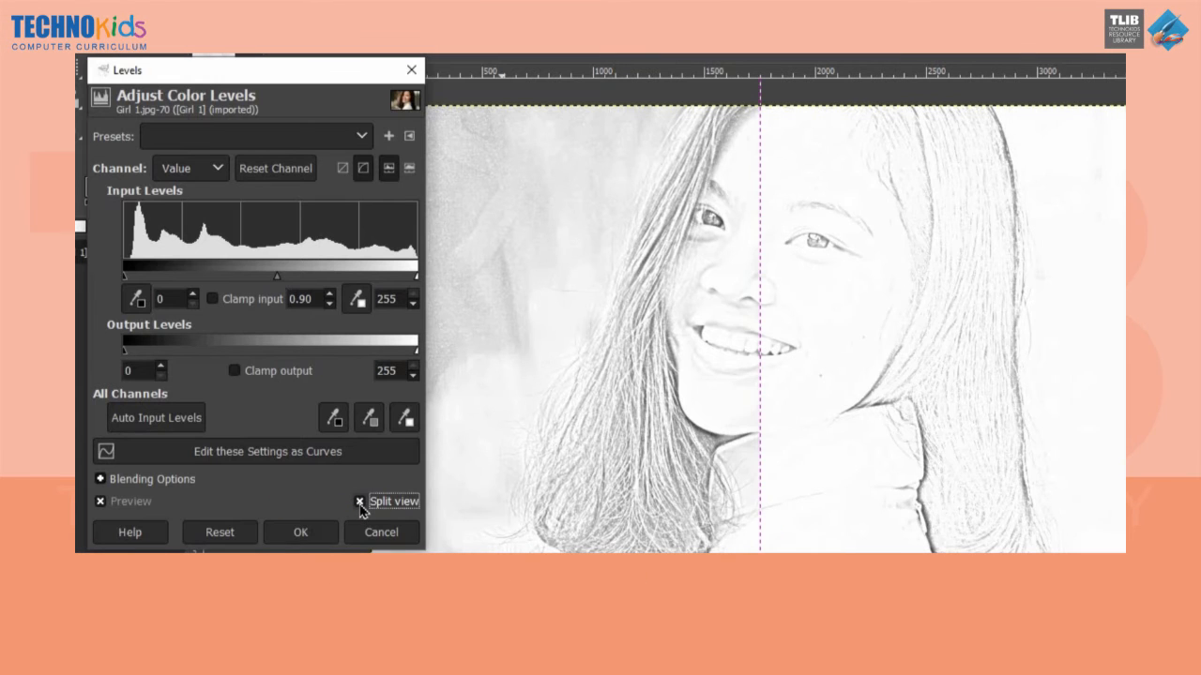
pyautogui.click(301, 532)
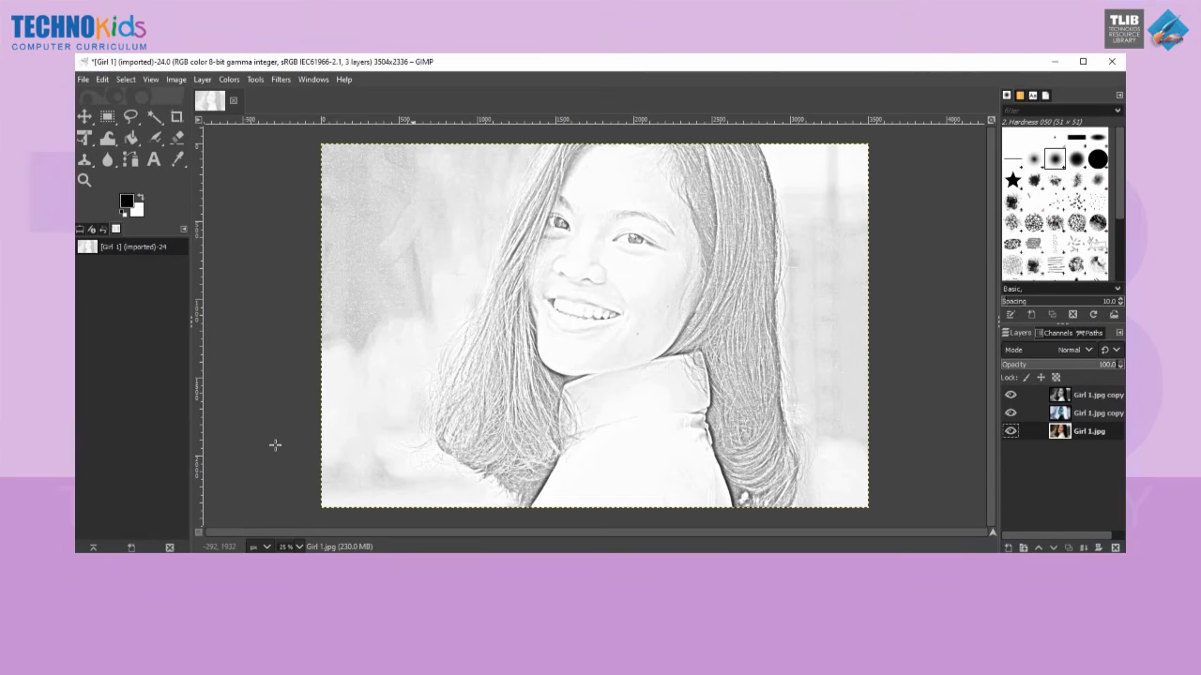